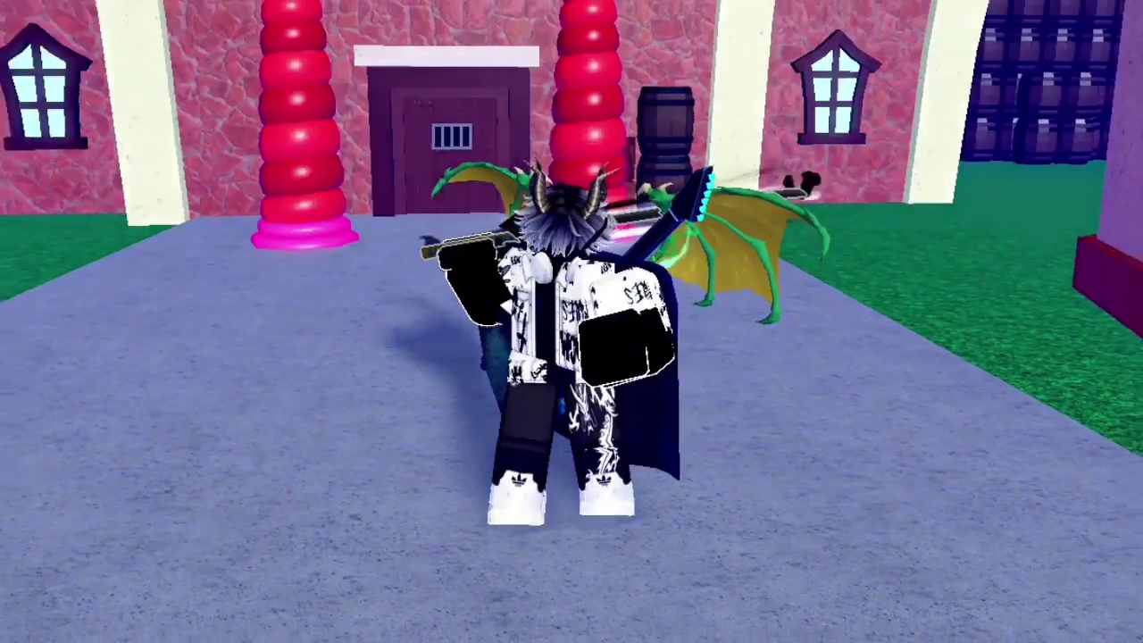
key("w")
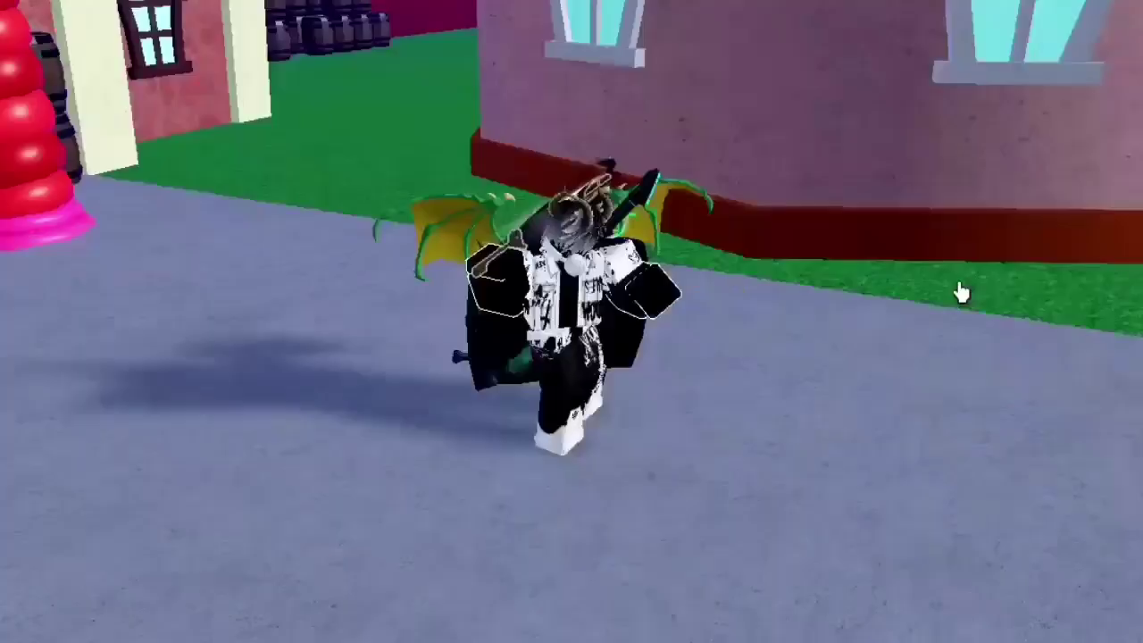
key("w")
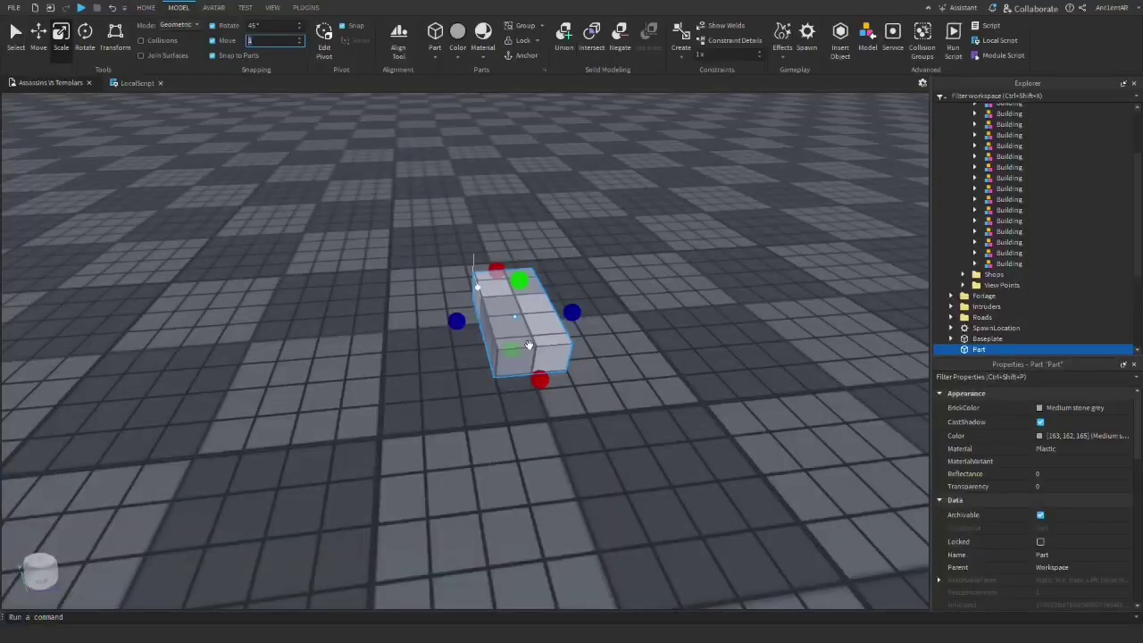
right_click_drag(669, 391, 669, 391)
left_click(445, 51)
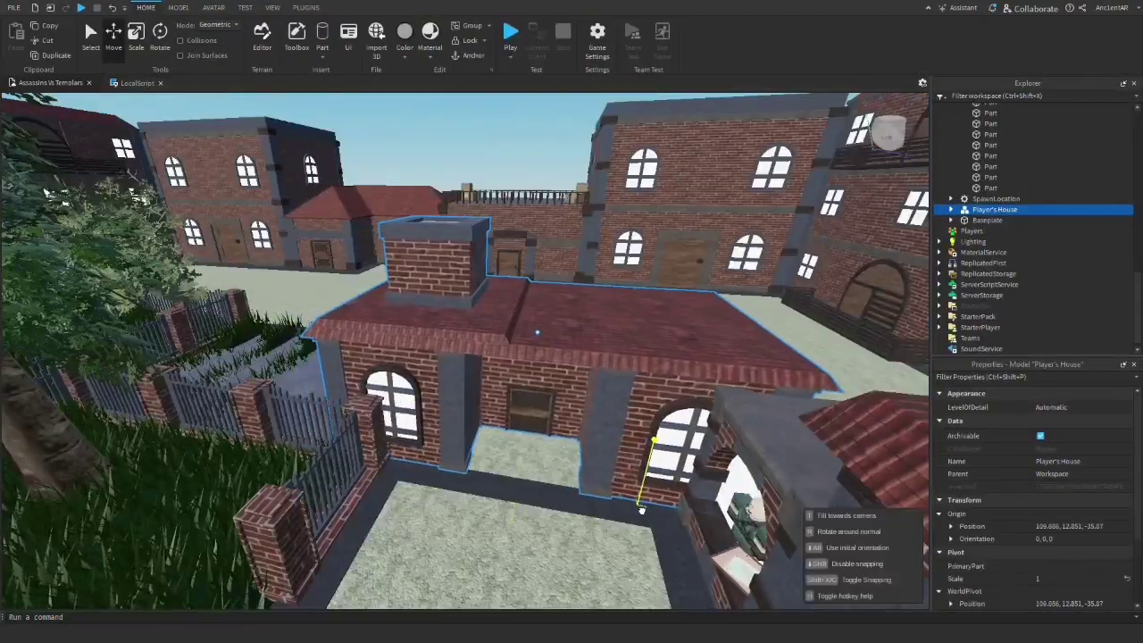
Reposition the Player's House model among the town buildings
left_click_drag(641, 509, 644, 511)
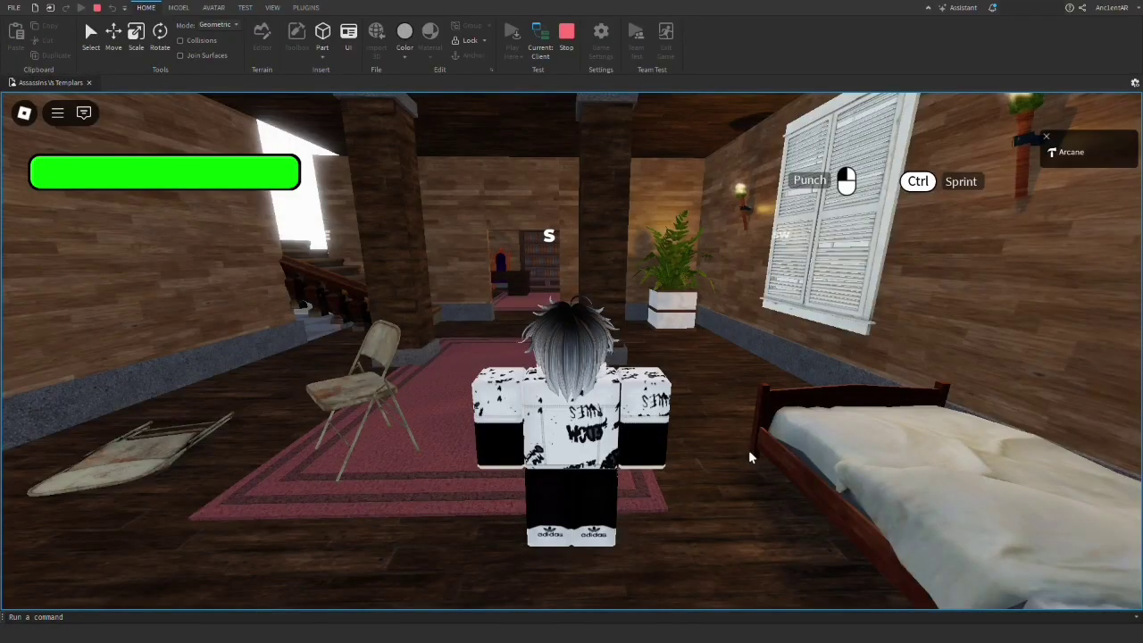
Playtest the game and walk around the furnished interior of the player's house to check its layout
right_click_drag(748, 450, 748, 450)
key("shift")
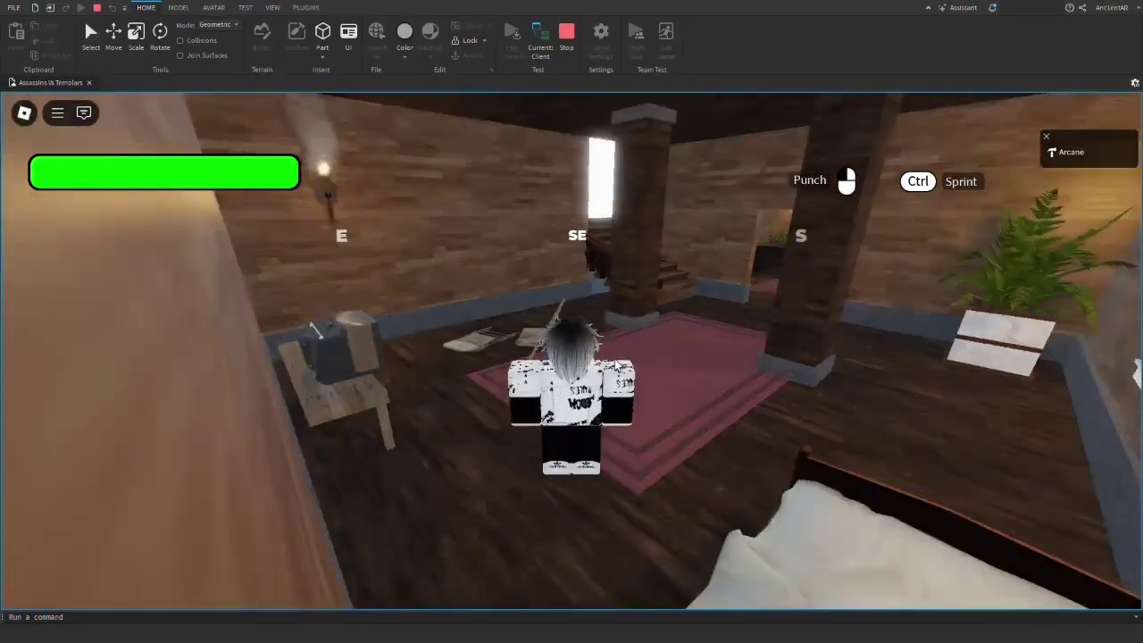
right_click_drag(617, 364, 693, 382)
key("w")
key("s")
key("w")
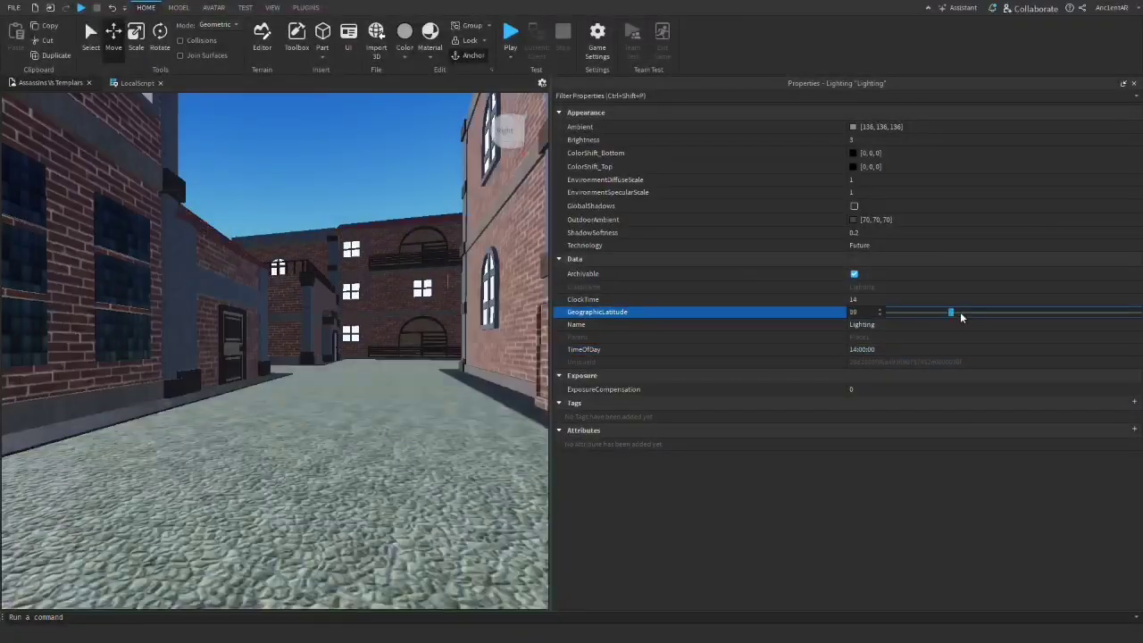
Set the Lighting GeographicLatitude to 360 and enable GlobalShadows
type("360")
key("Return")
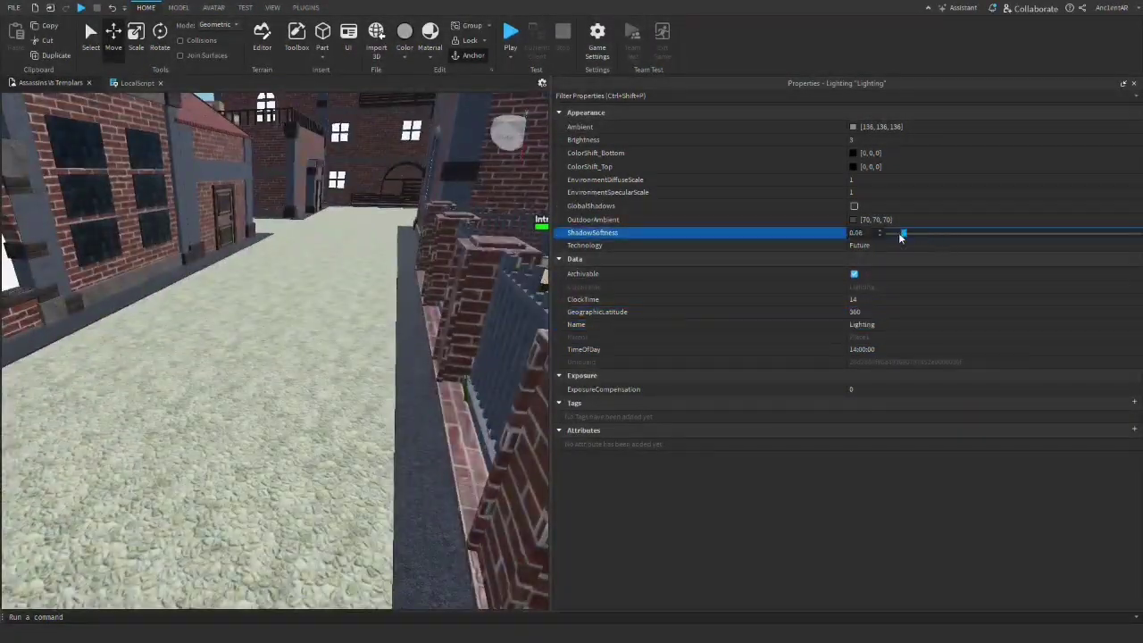
left_click(854, 205)
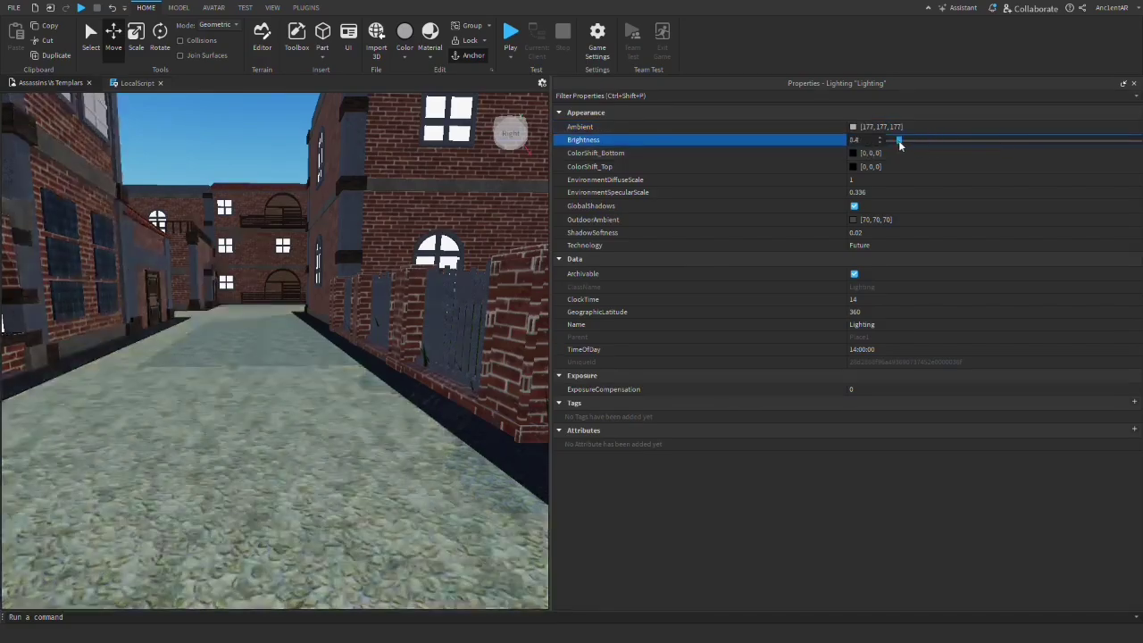
middle_click_drag(295, 295, 328, 312)
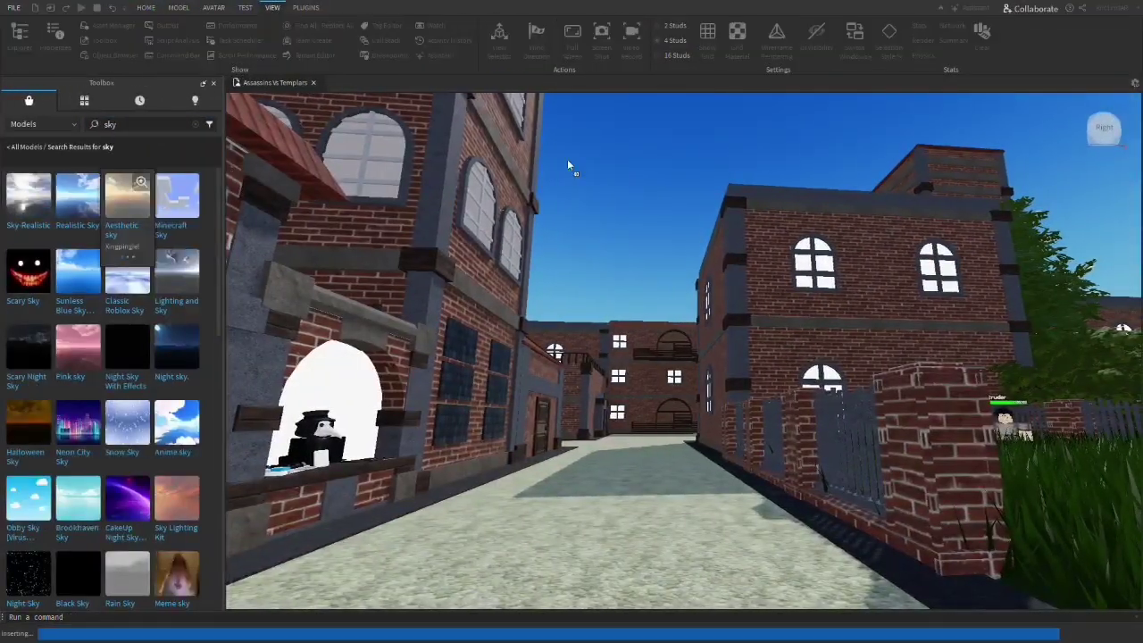
Examine the street and buildings under the inserted sky from several viewpoints
right_click_drag(572, 169, 644, 270)
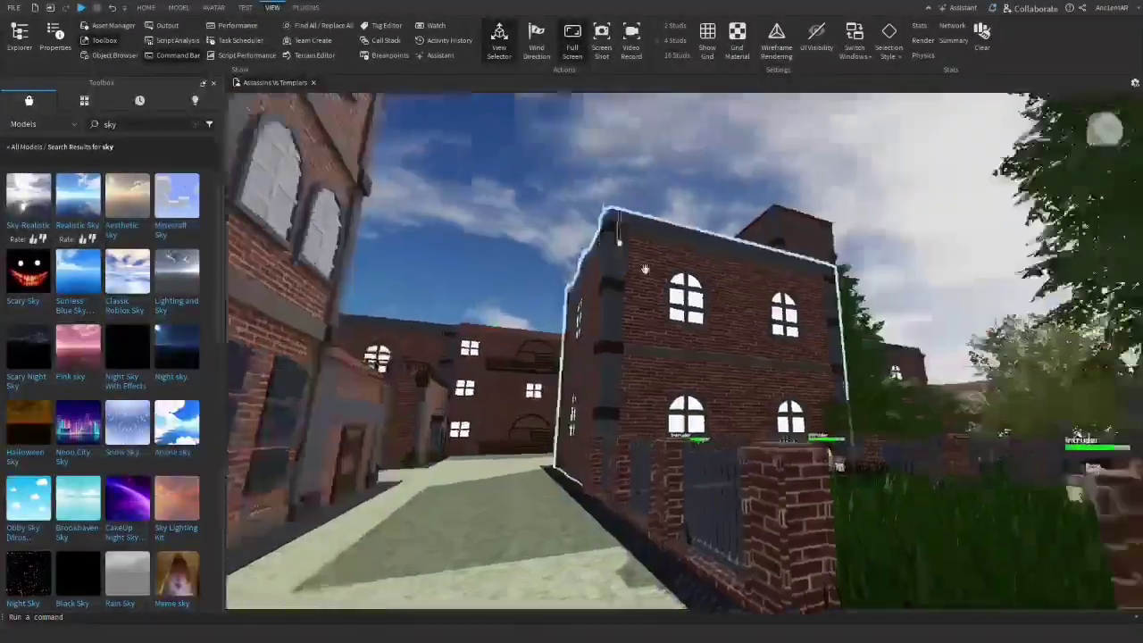
key("a")
key("w")
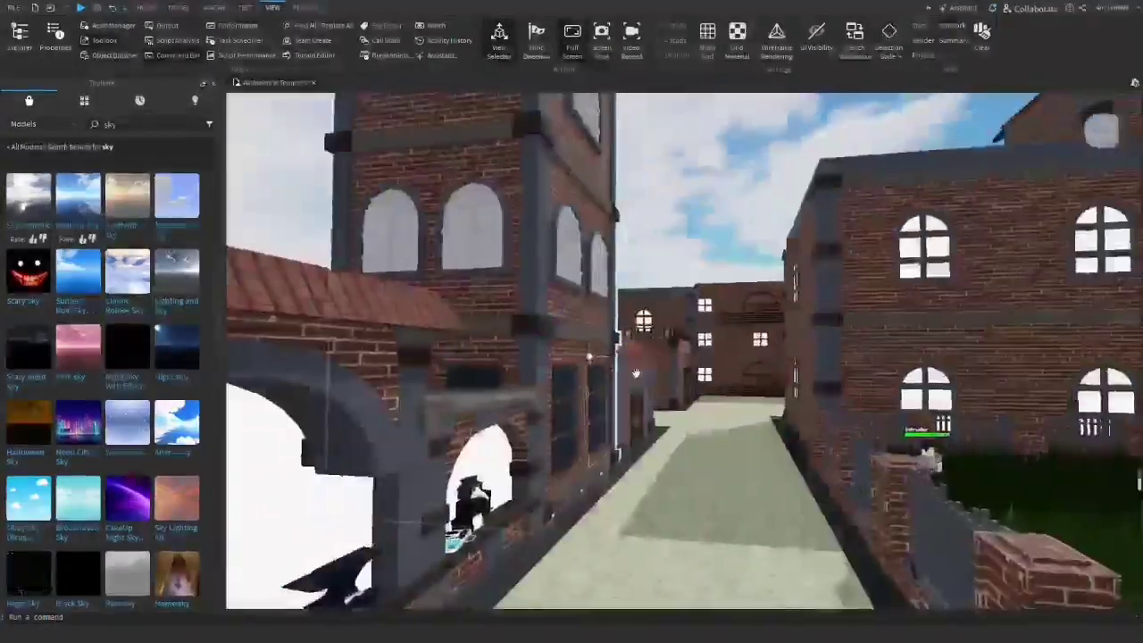
key("s")
right_click_drag(636, 373, 625, 340)
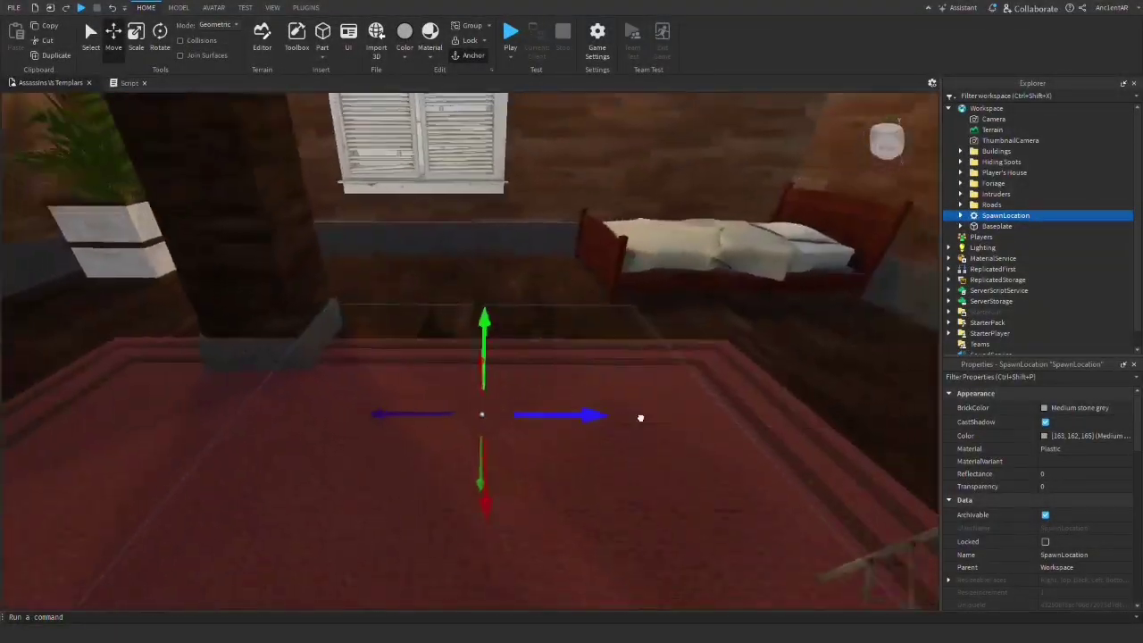
Move the SpawnLocation across the rug inside the player's house
left_click_drag(657, 415, 639, 393)
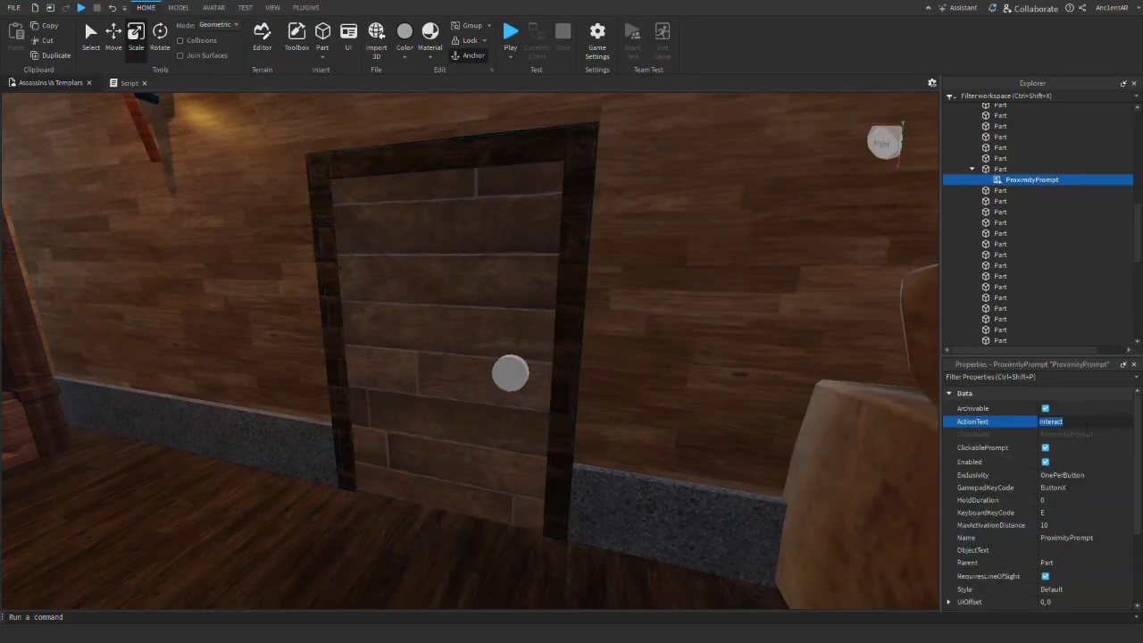
Configure the interior door's ProximityPrompt with a MaxActivationDistance of 5 and the text "Door"
left_click(1045, 448)
scroll(1049, 460, "down", 2)
scroll(1070, 455, "down", 4)
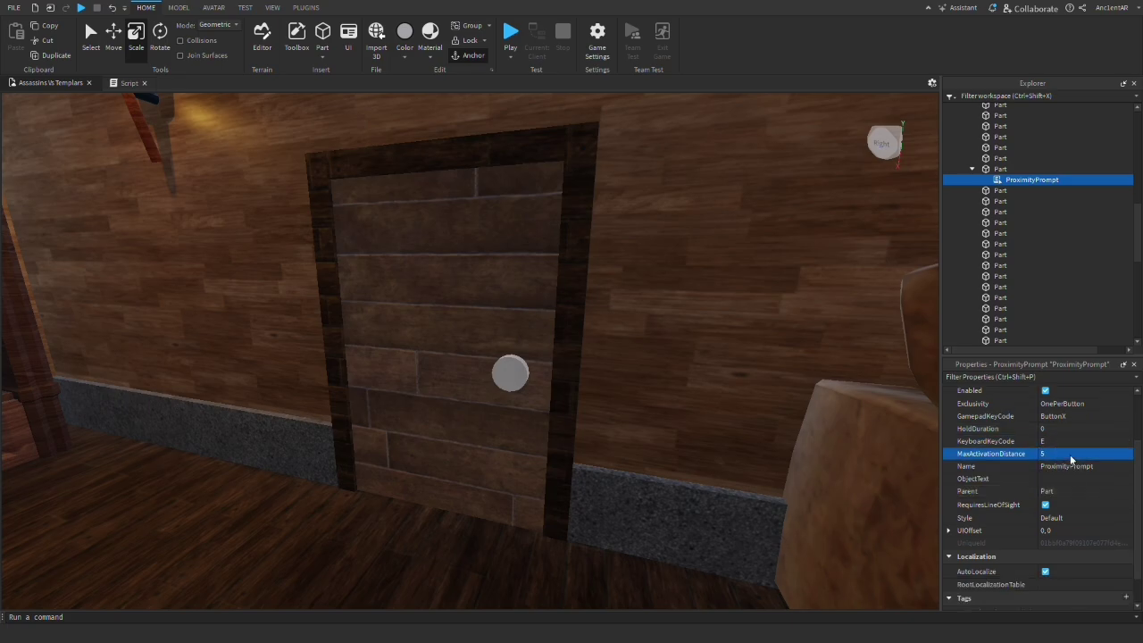
left_click(1085, 443)
type("Door")
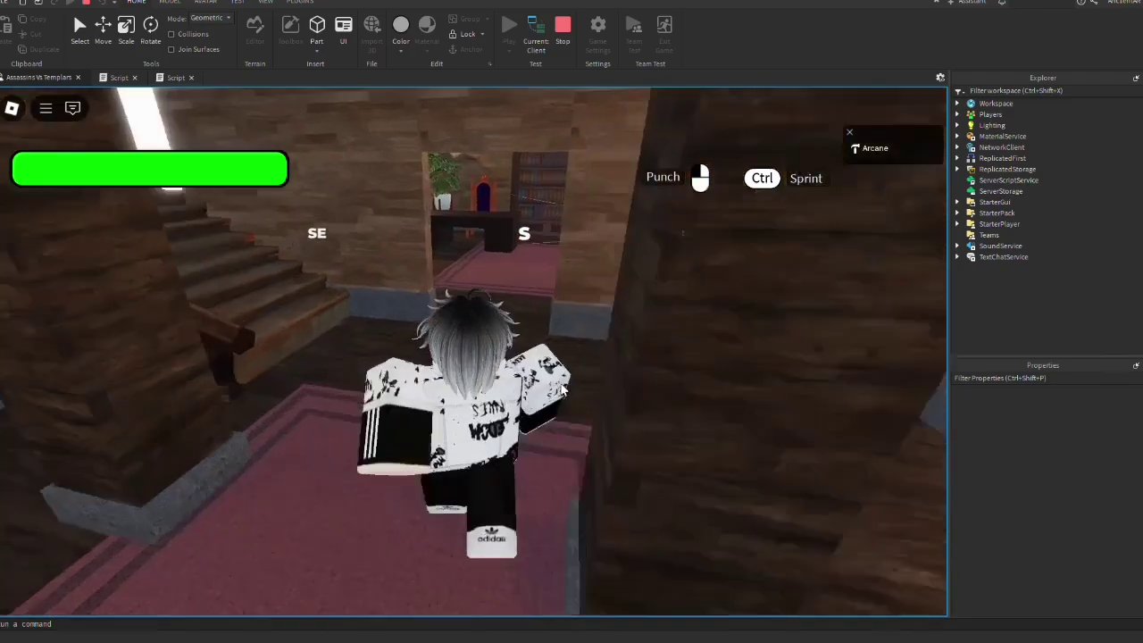
Playtest the door by walking through the house to the study and triggering its interaction prompt
key("w")
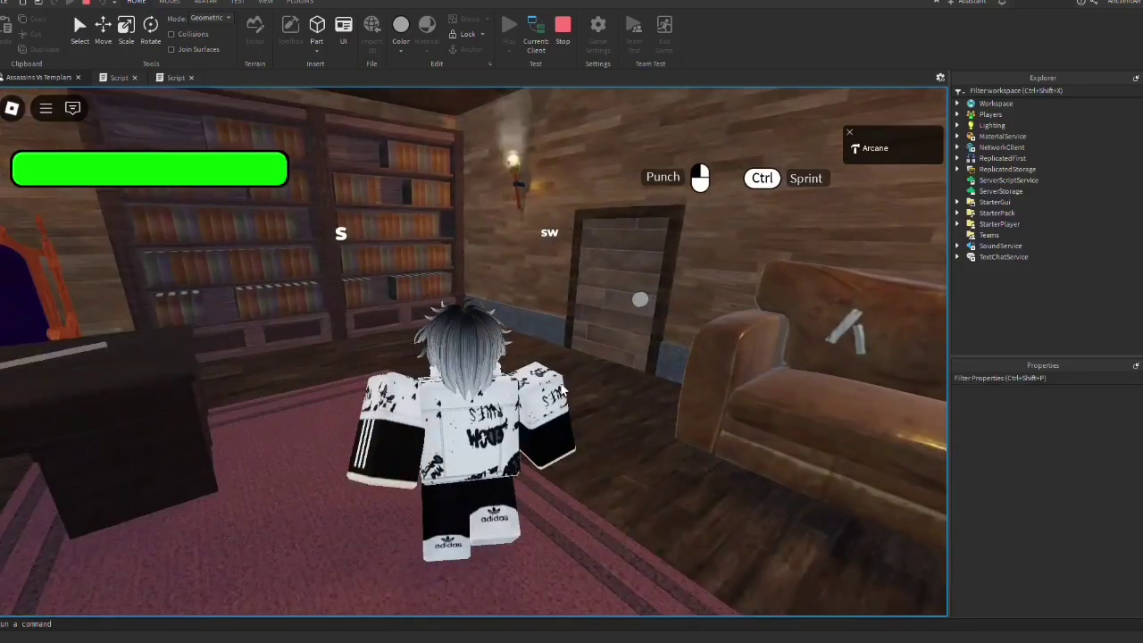
key("w")
key("e")
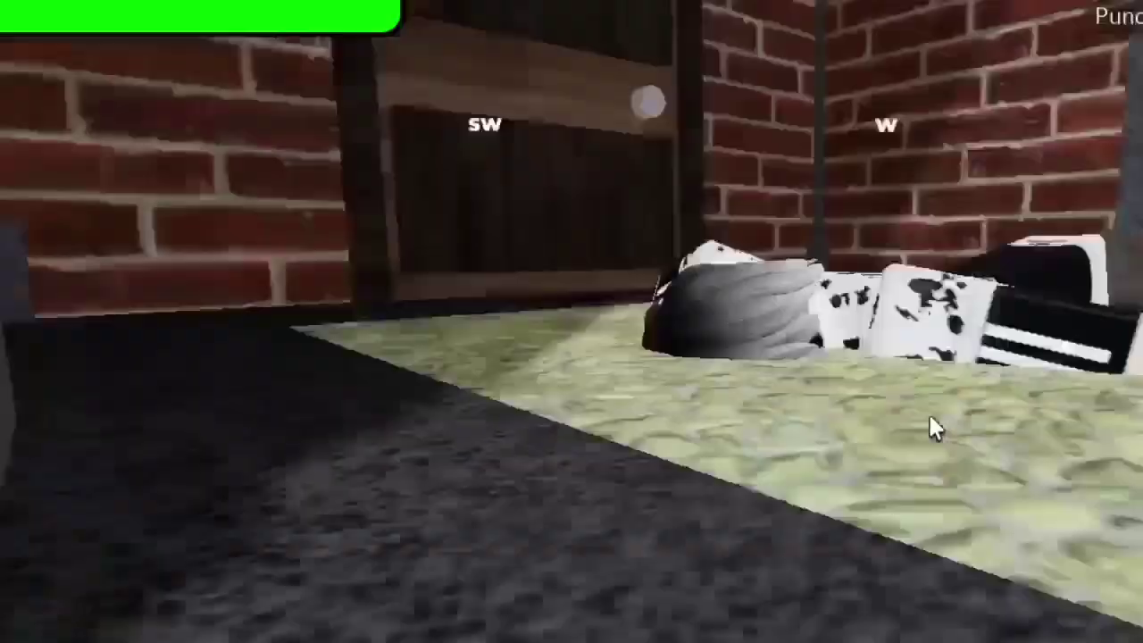
right_click_drag(928, 429, 928, 428)
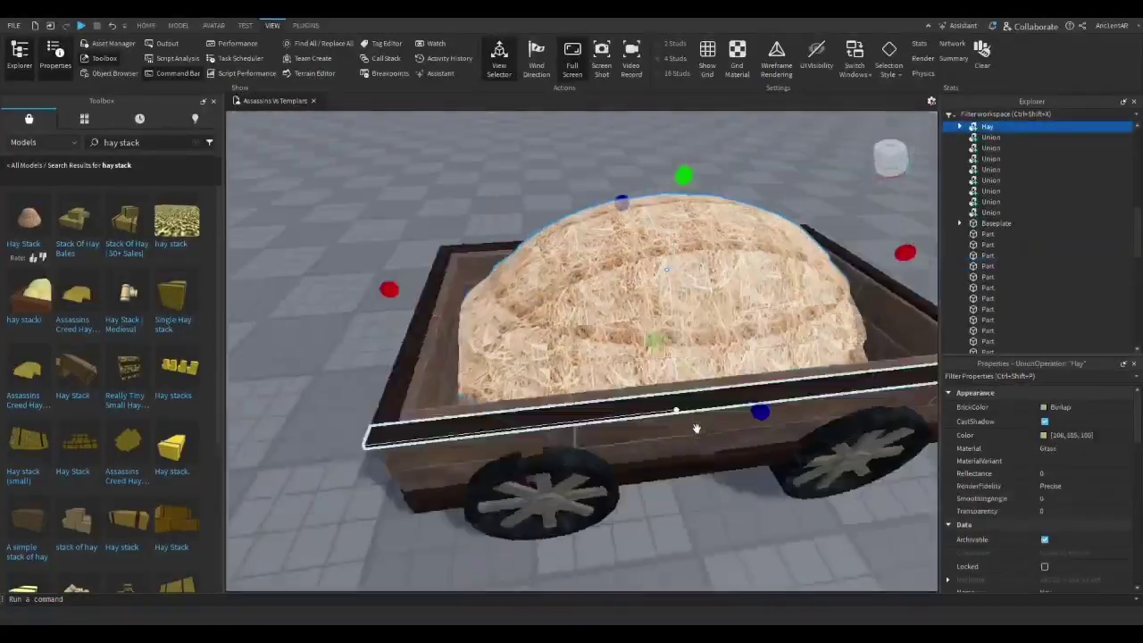
Duplicate the Hay union twice and scale the copies inside the cart to fill out the pile
right_click_drag(697, 428, 643, 451)
key("ctrl+d")
left_click_drag(643, 451, 626, 462)
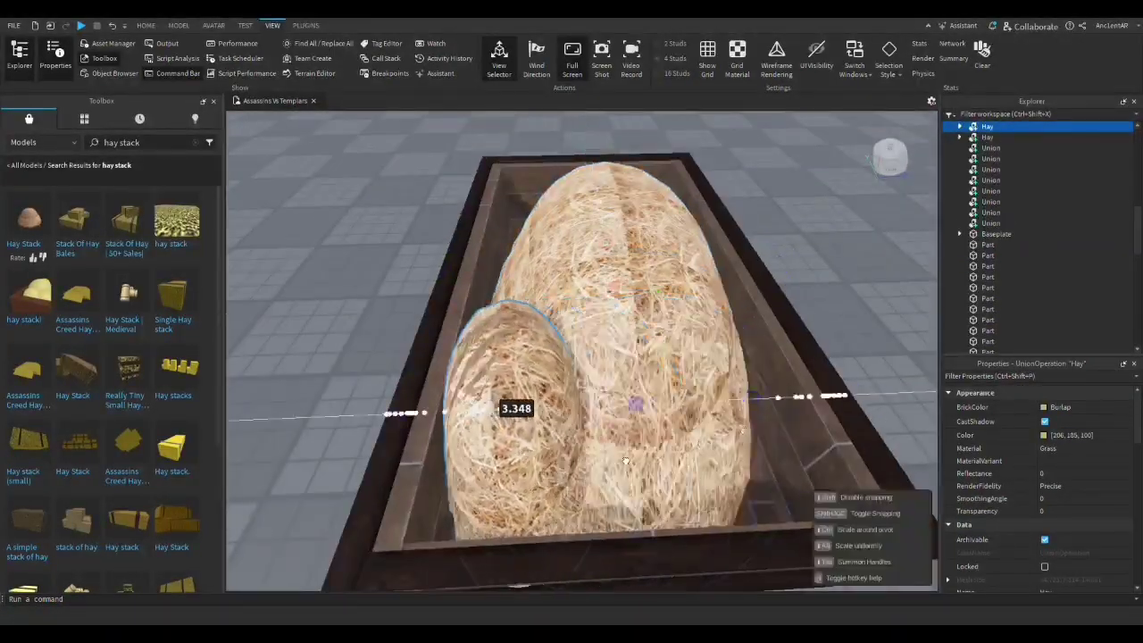
right_click_drag(625, 462, 608, 469)
key("ctrl+d")
left_click_drag(607, 468, 572, 500)
right_click_drag(571, 501, 526, 546)
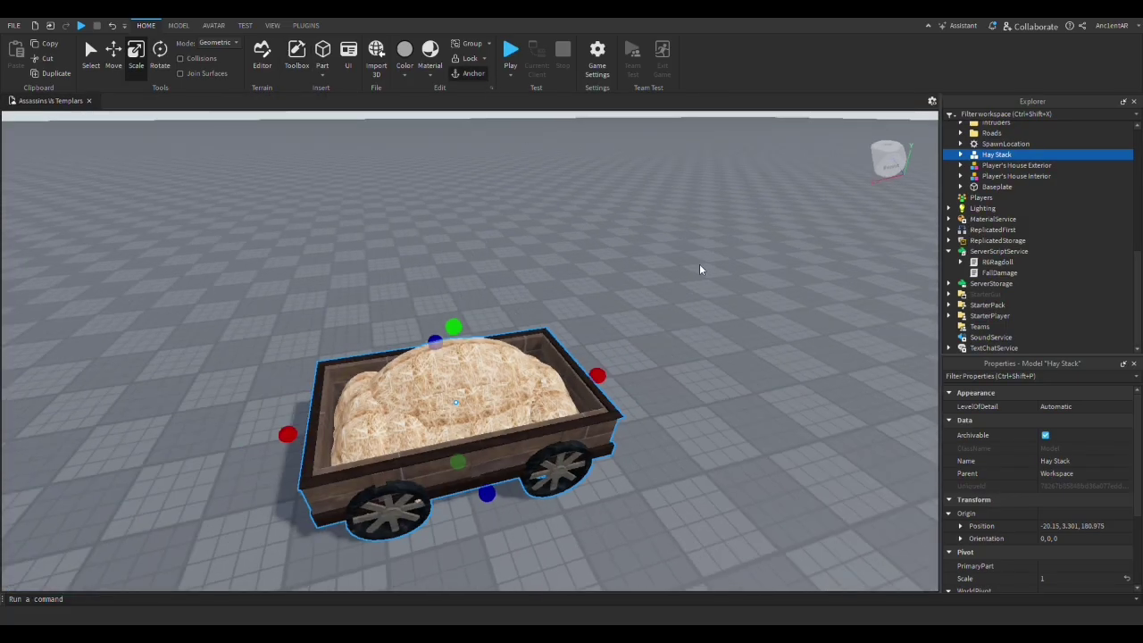
Move the Hay Stack cart from the open baseplate to the ground beside the town buildings
key("ctrl+2")
right_click_drag(707, 273, 637, 359)
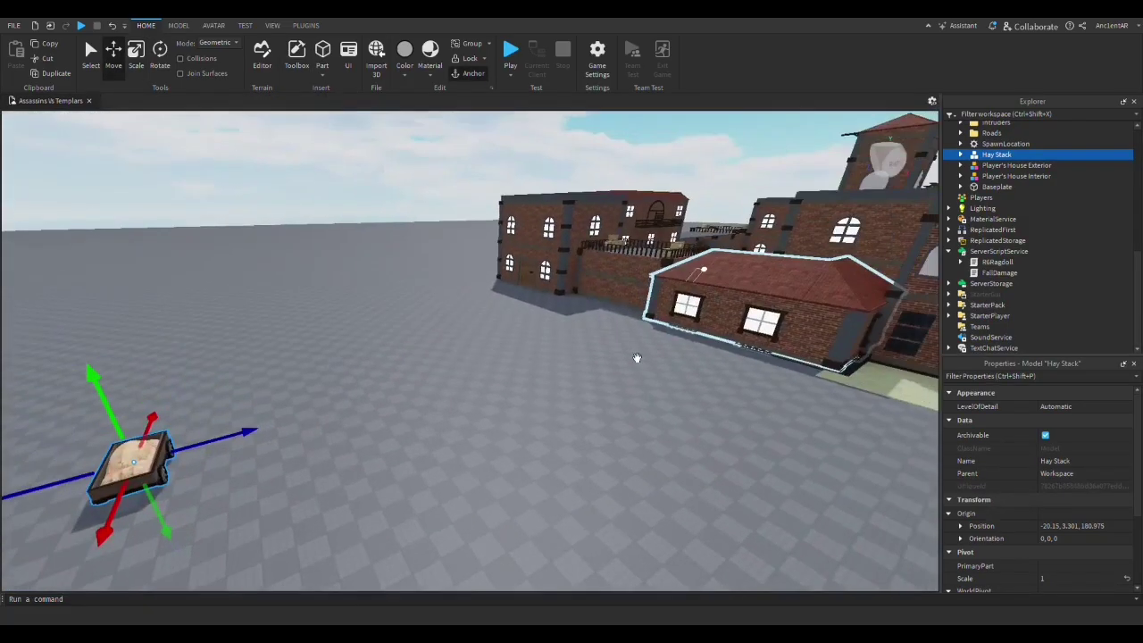
key("a")
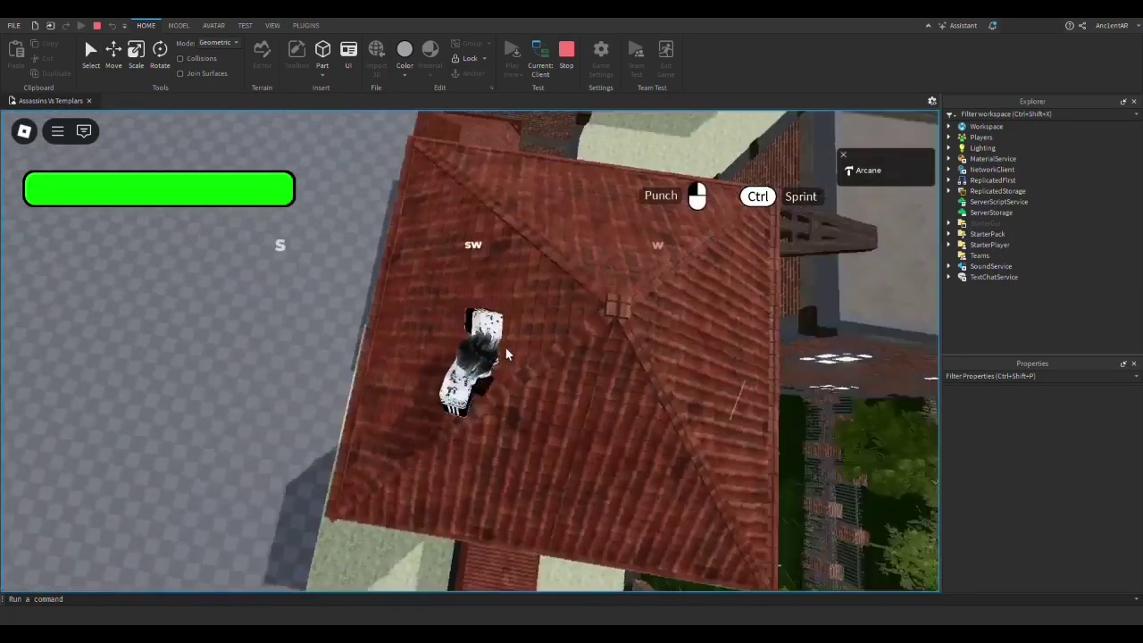
Playtest jumping from the rooftop into the hay cart to check the landing and fall damage
right_click_drag(506, 355, 506, 354)
key("w")
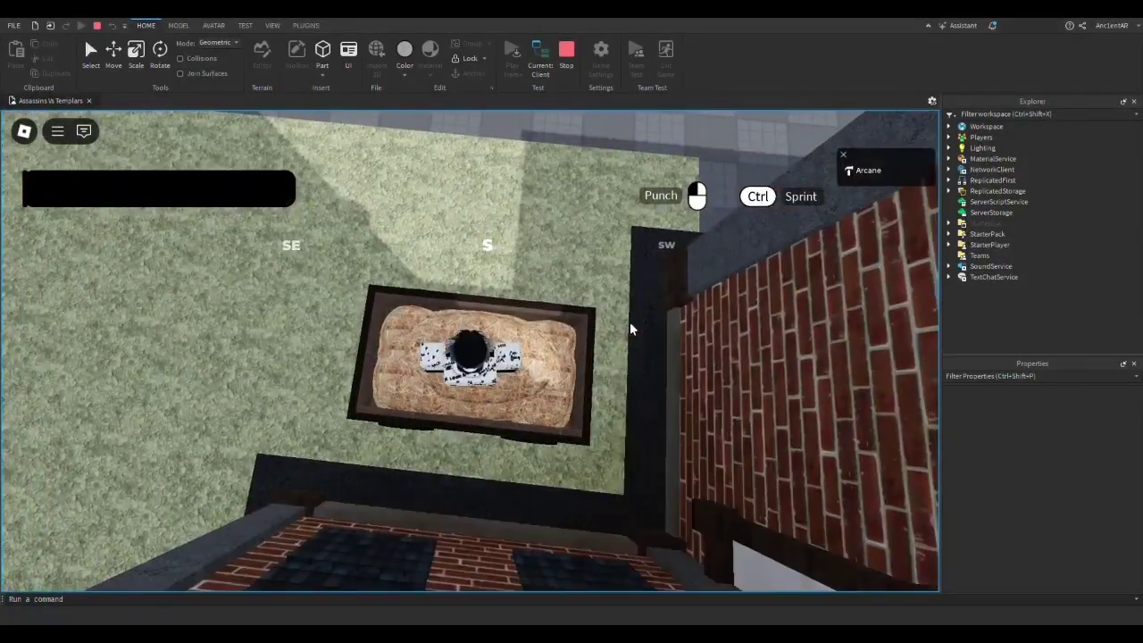
right_click_drag(630, 329, 630, 329)
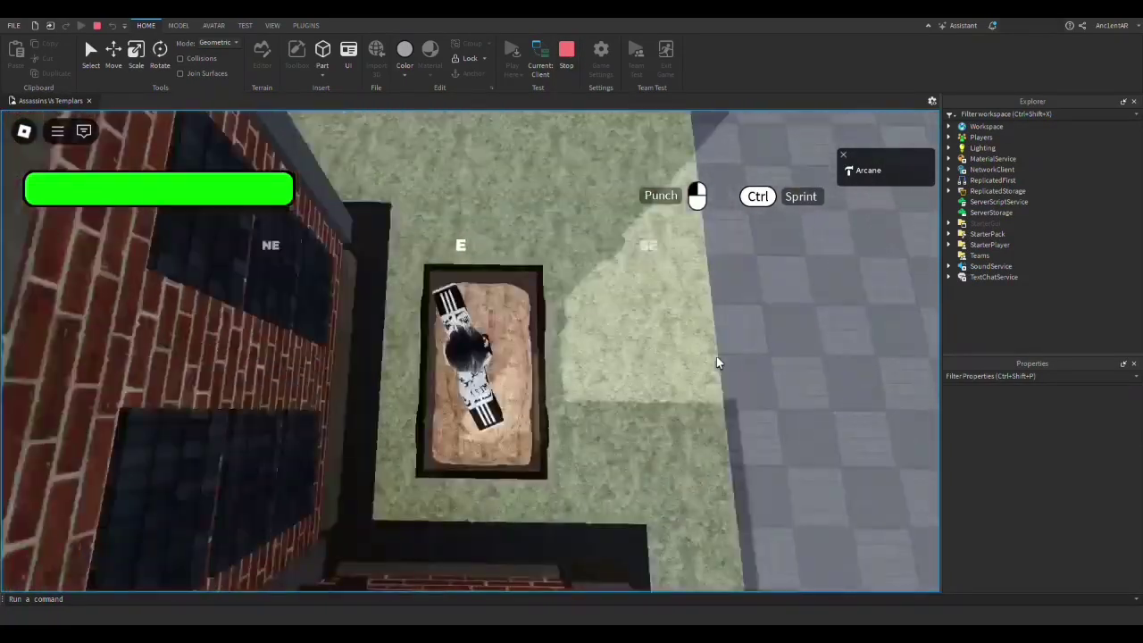
right_click_drag(718, 363, 720, 360)
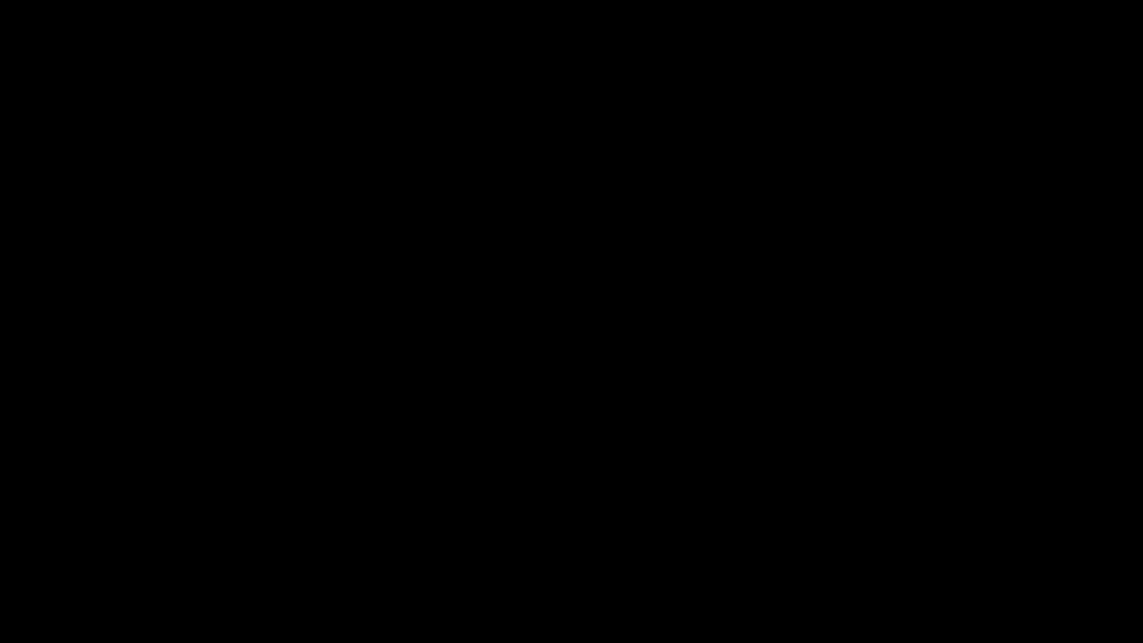